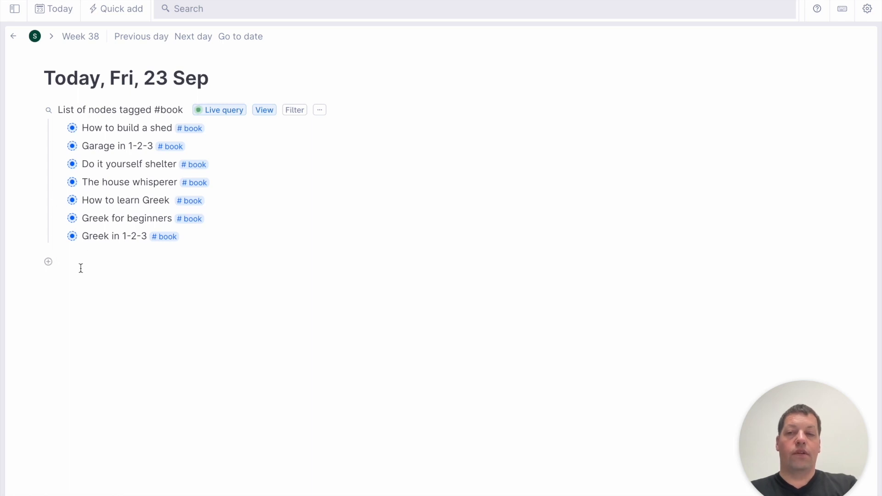
Add a trial node "How to learn German" tagged #book below the list and delete it again.
text(How to learn German#book)
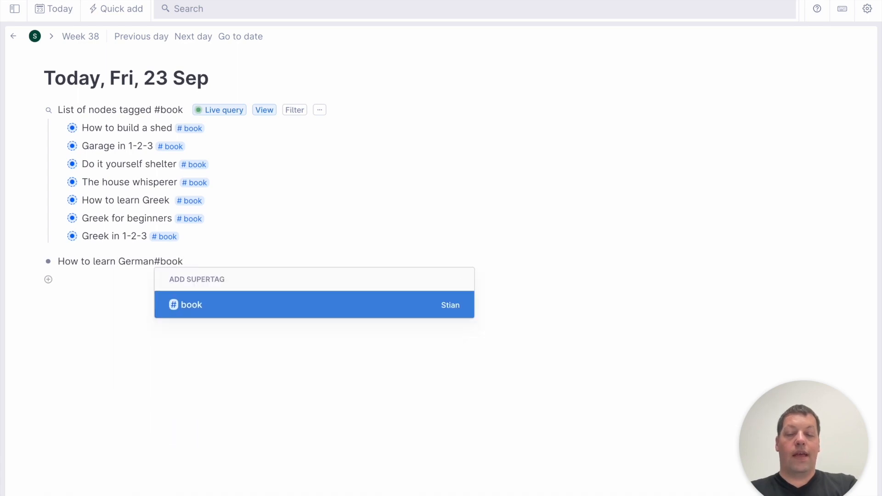
key(Return)
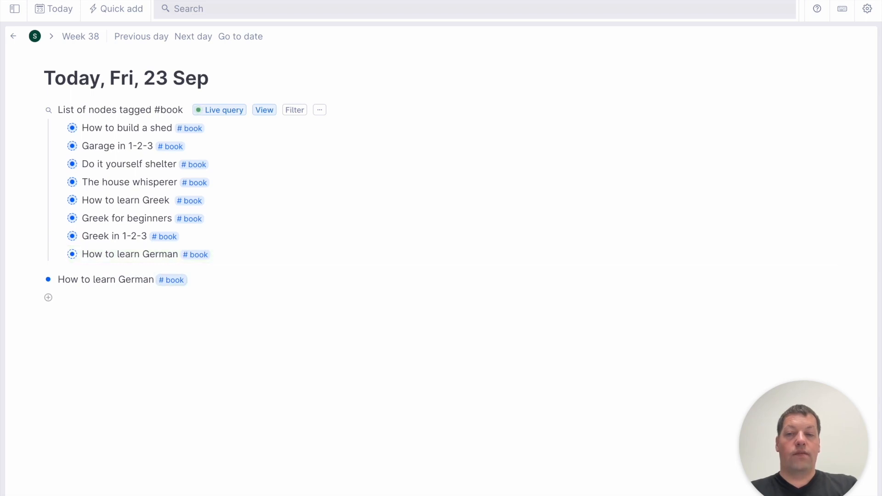
key(BackSpace)
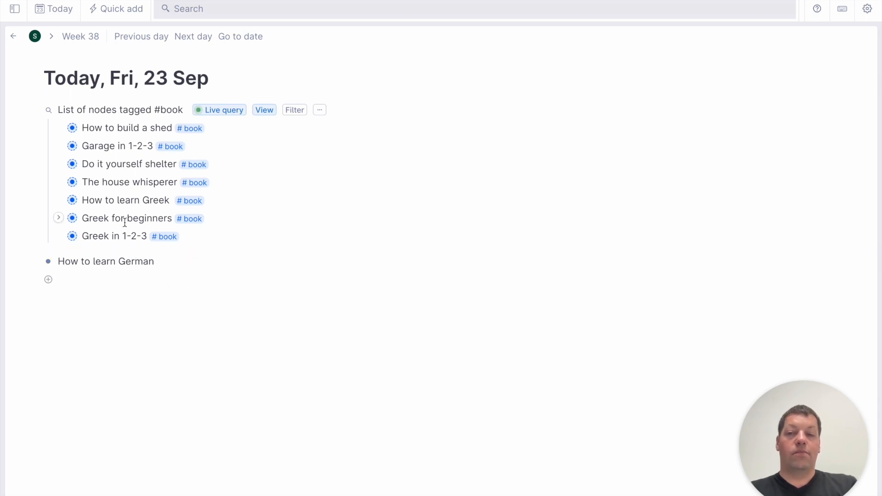
key(Escape)
key(BackSpace)
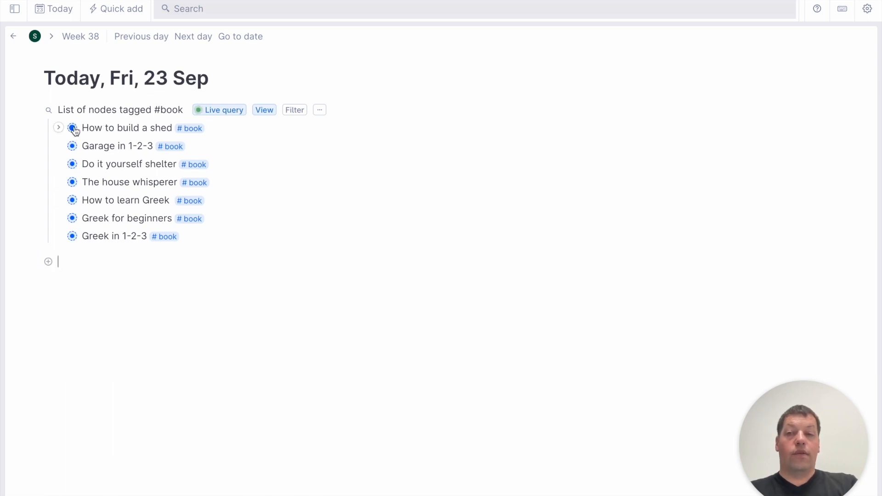
Inspect the fields of "How to build a shed" and the search query that builds the book list.
click(59, 128)
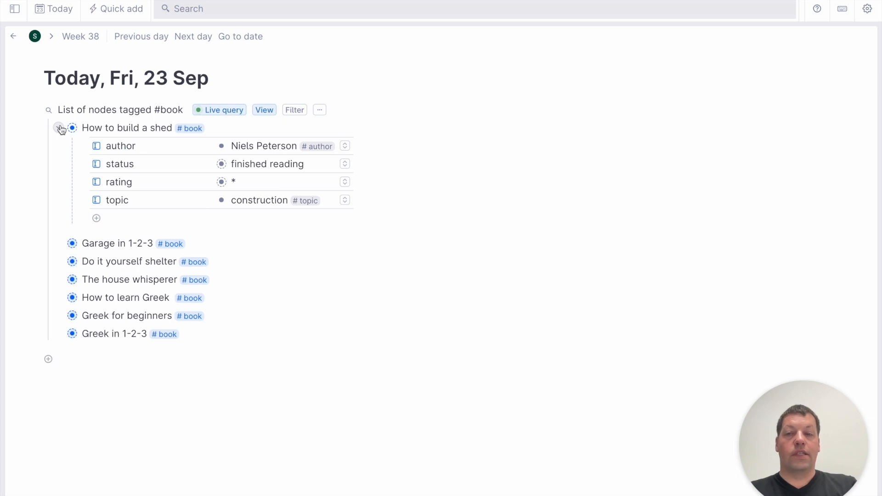
click(60, 128)
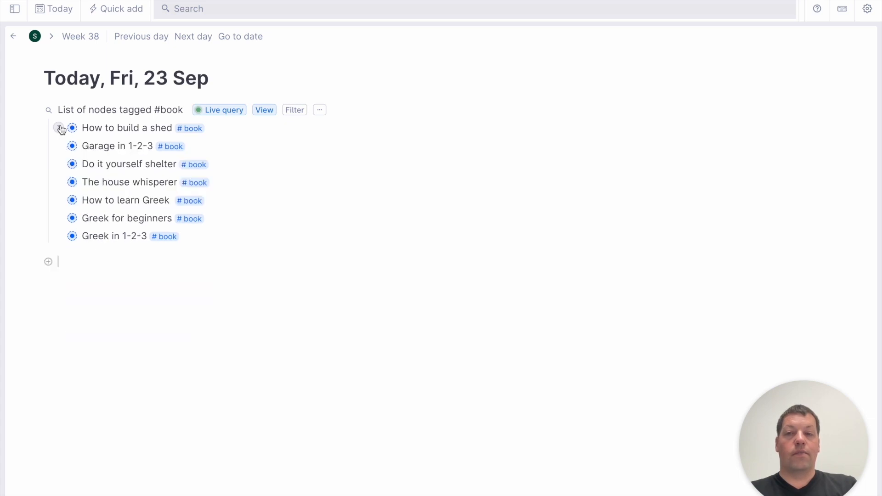
click(224, 113)
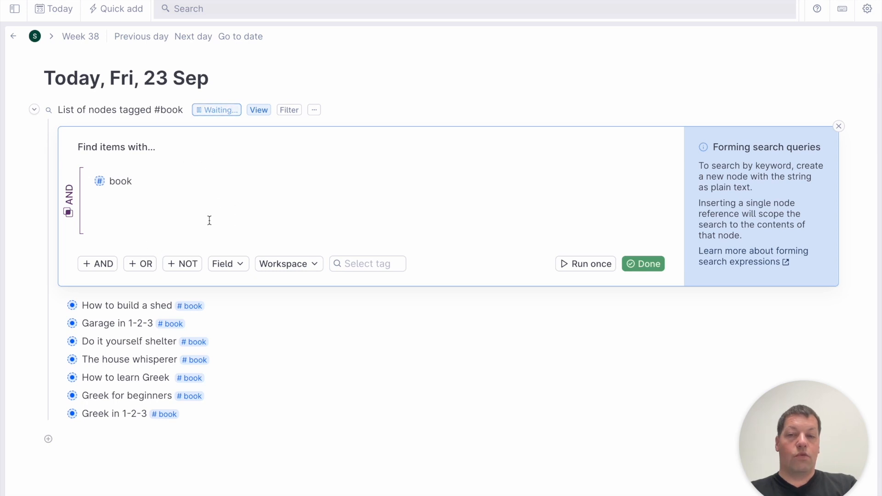
click(642, 263)
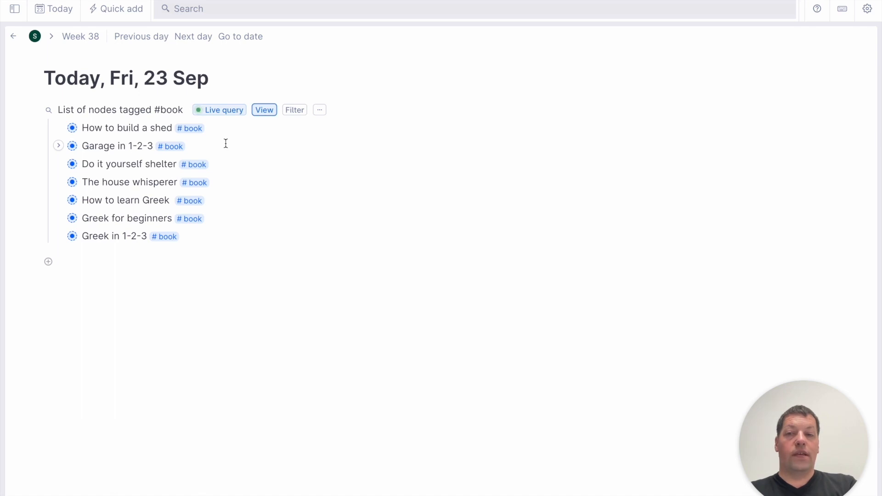
Check the Tana labs options to see which experimental features, such as tabsView, are enabled.
click(266, 113)
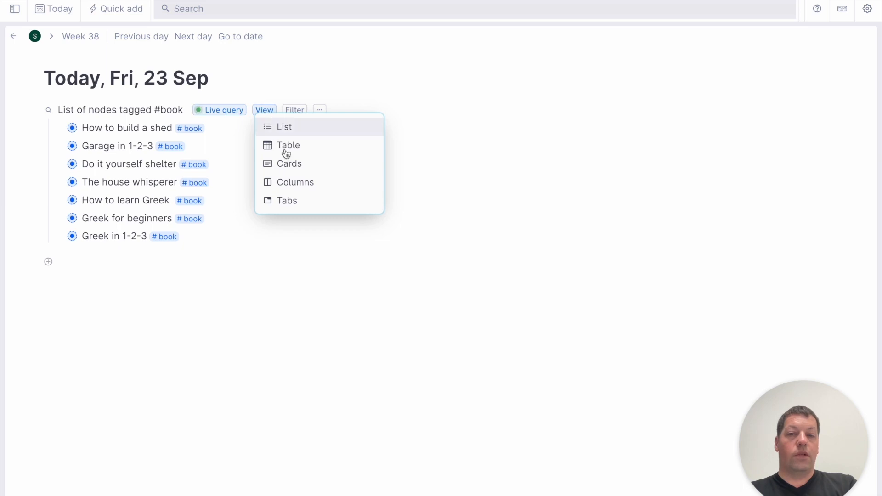
click(866, 9)
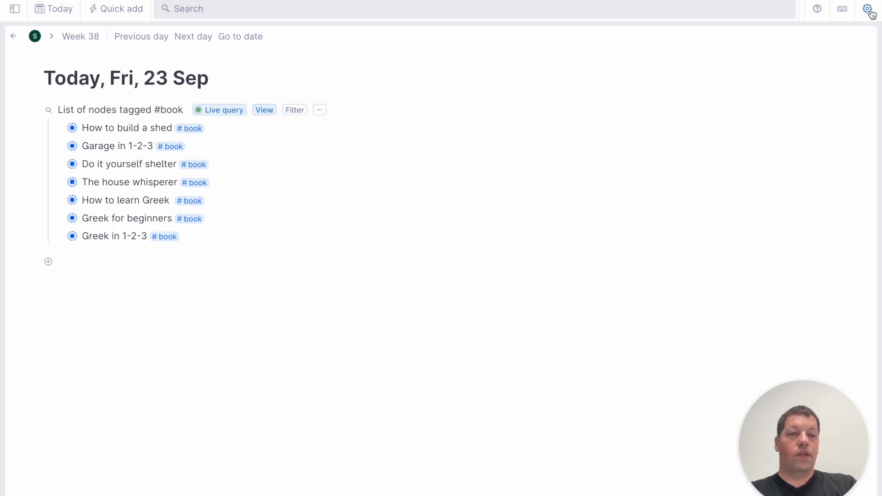
click(867, 9)
mouse_move(824, 83)
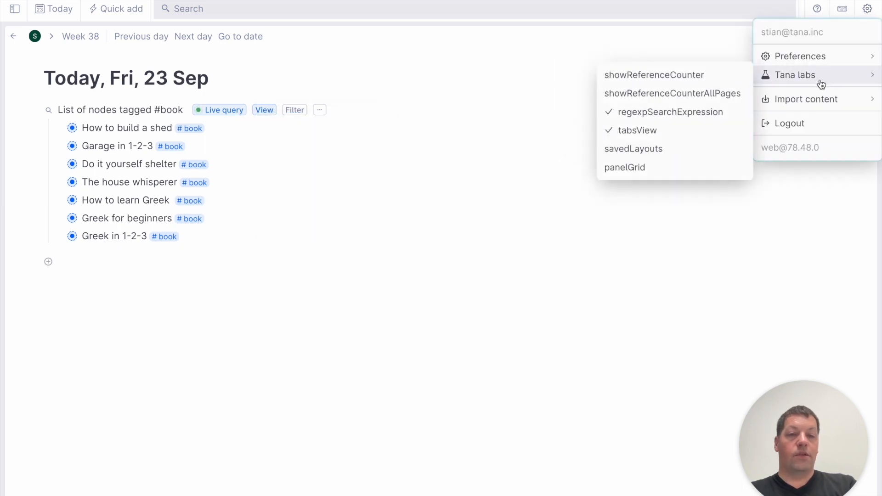
click(869, 11)
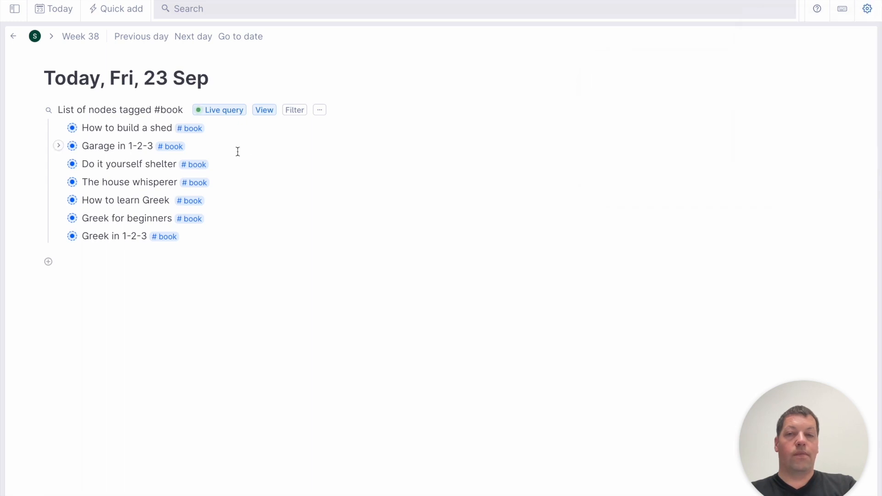
Display the list of nodes tagged #book in the Table view.
click(264, 110)
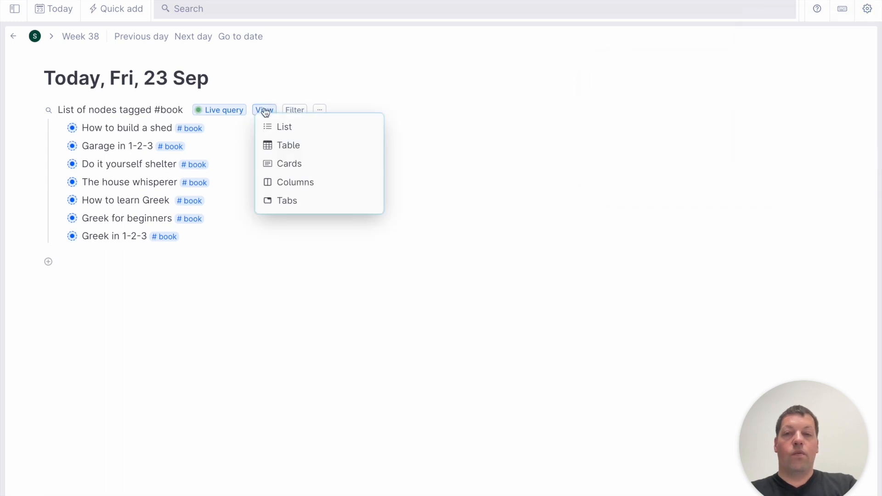
click(288, 145)
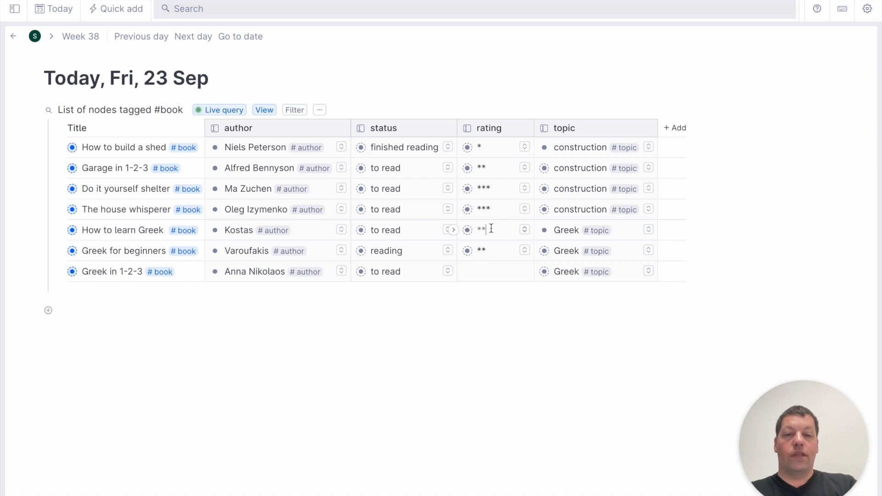
Set the rating of "How to learn Greek" to *** and of "Greek in 1-2-3" to **.
click(524, 229)
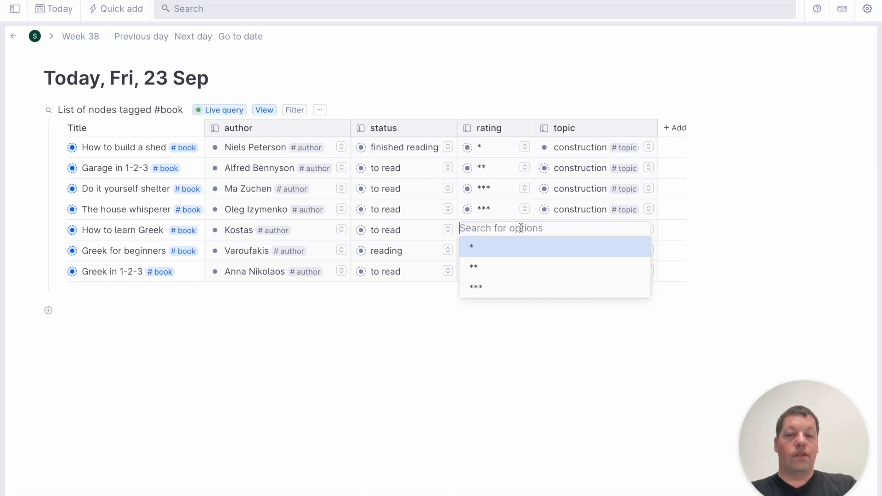
click(506, 285)
click(524, 271)
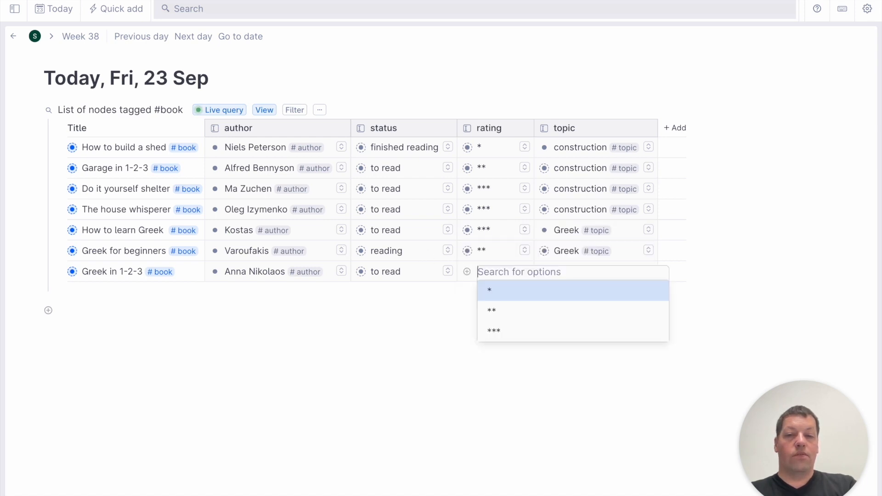
click(493, 307)
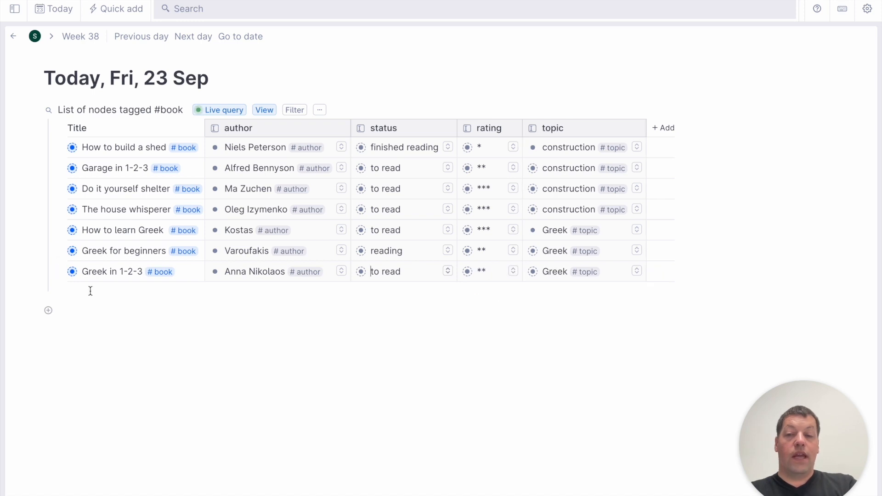
Add a new book titled "Greek for old people" after "Greek in 1-2-3" in the table.
click(140, 269)
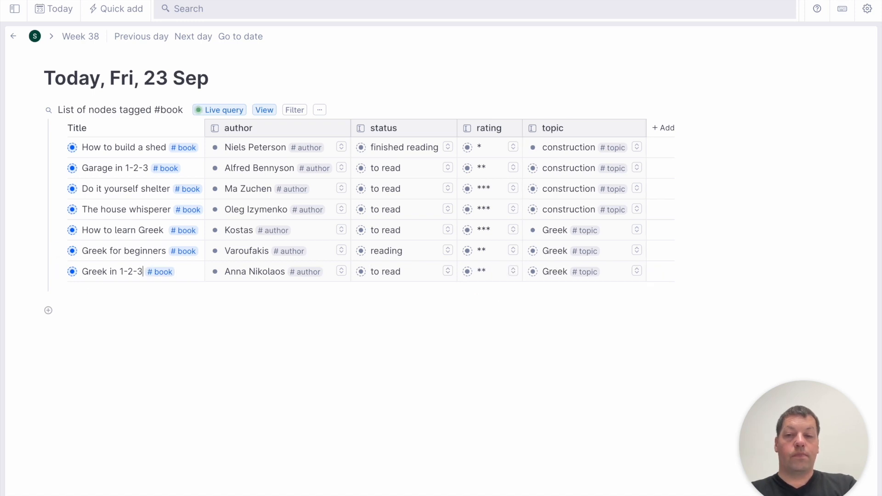
key(Return)
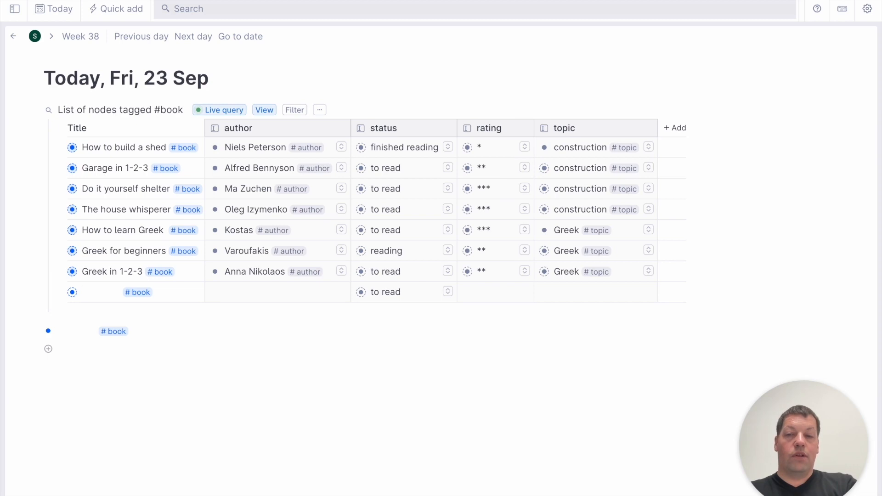
text(Greek for )
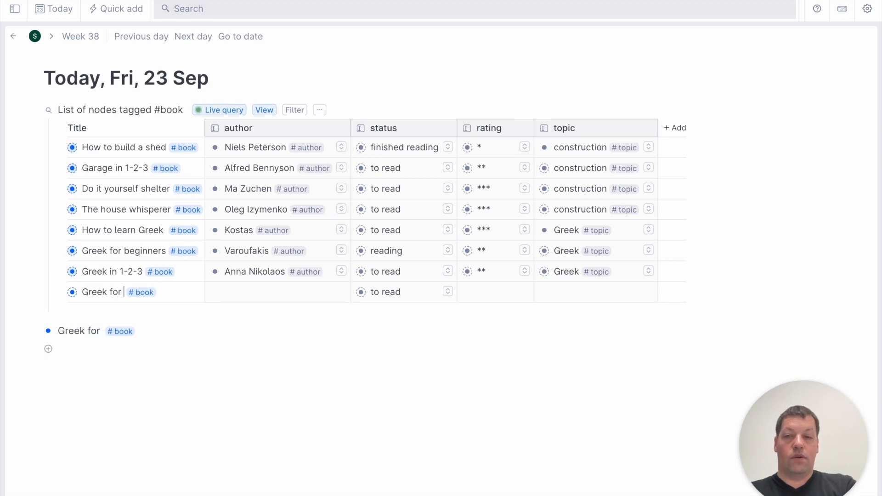
text(old people)
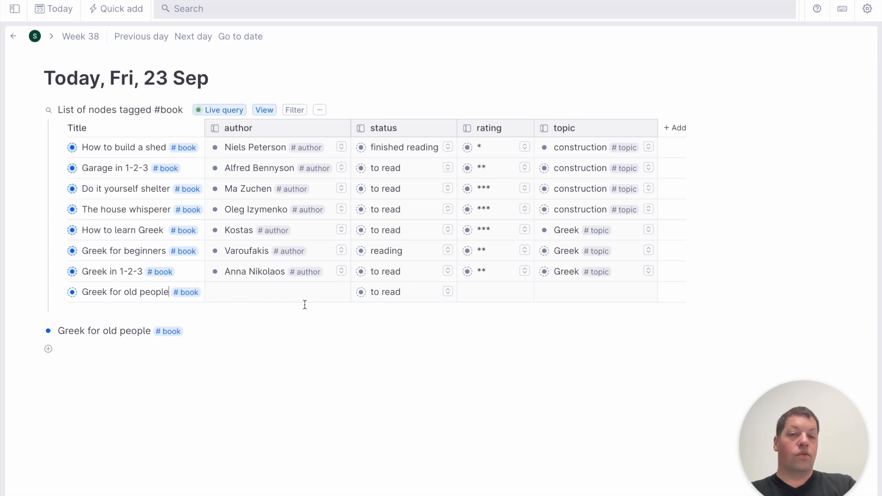
Add a column named Price to the book table and enter 10, 20 and 30 for the first three books.
click(678, 128)
click(693, 143)
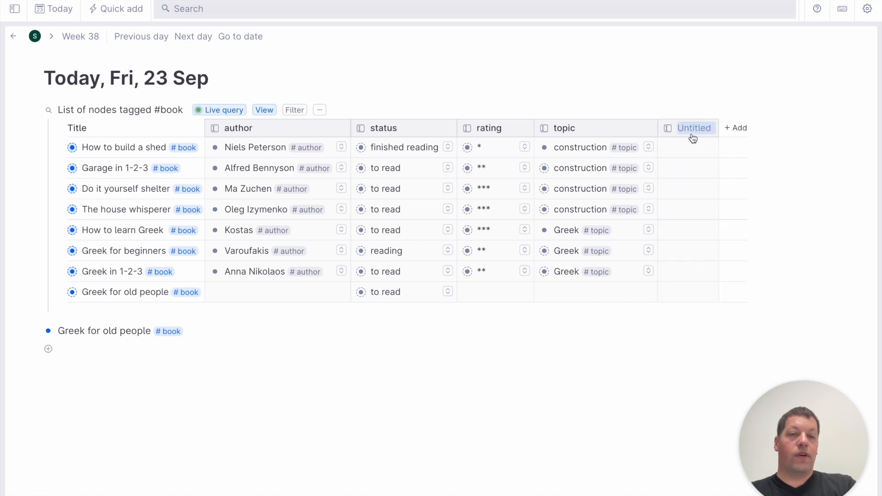
text(Price)
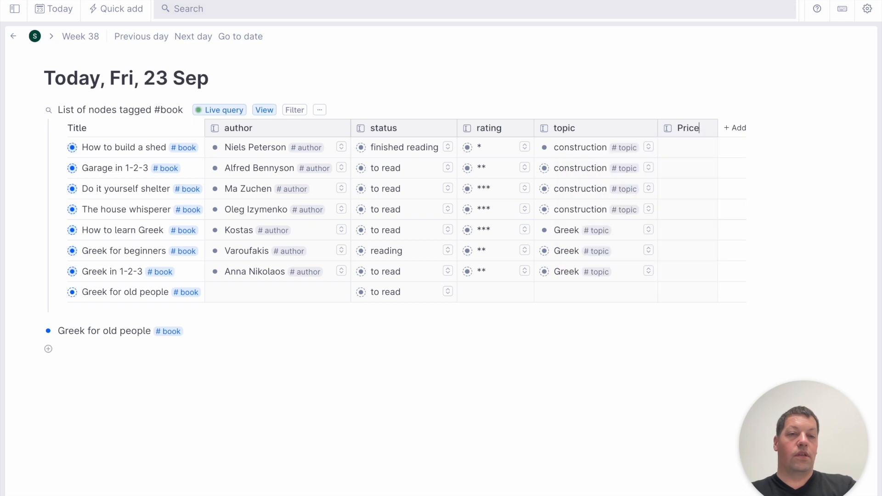
text(10)
key(Down)
text(2)
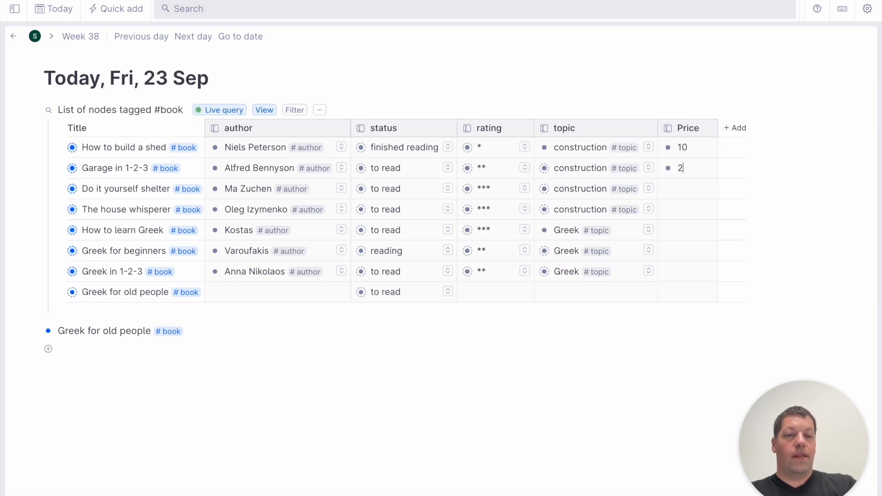
text(30)
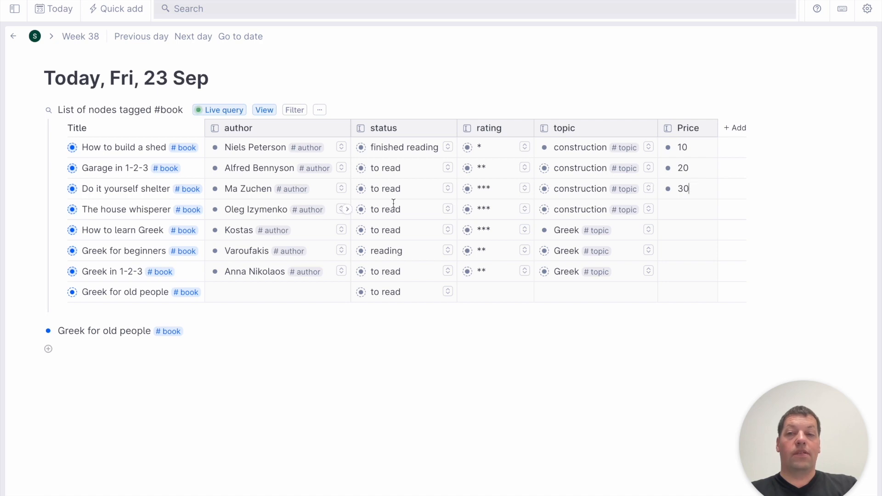
Rename the search node as "Which books to bring to Crete this summer".
key(Right)
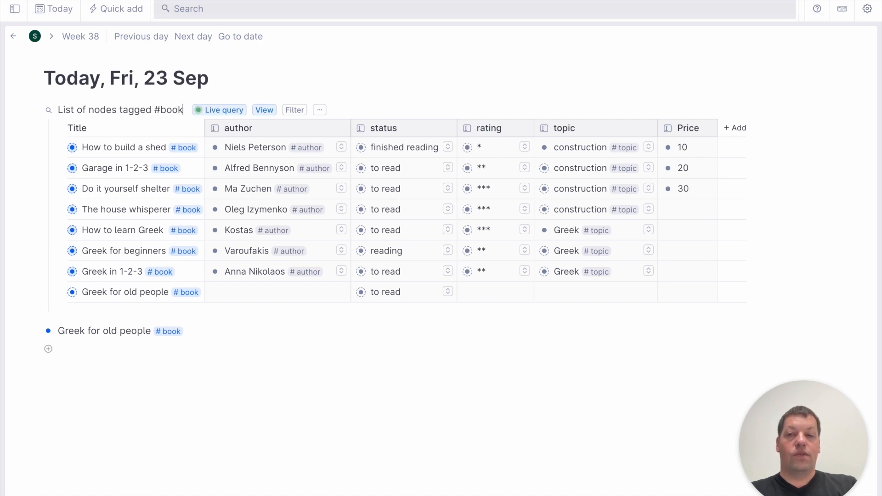
key(super+a)
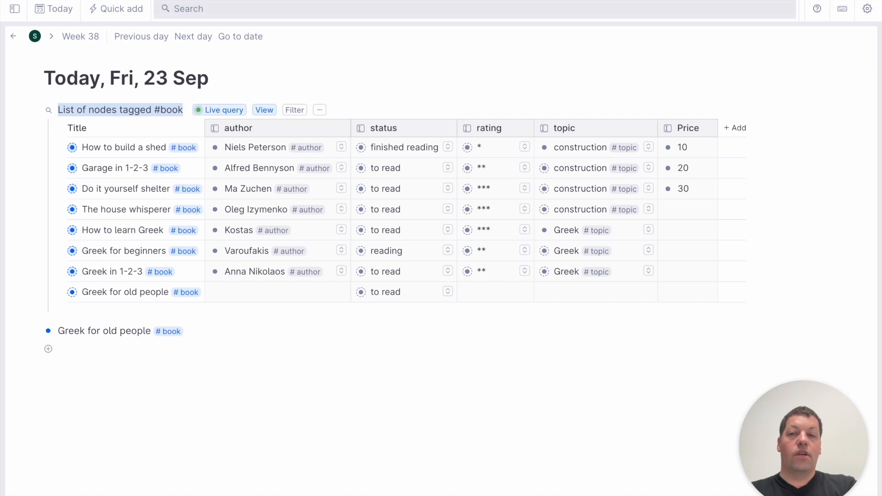
text(Which books to birng)
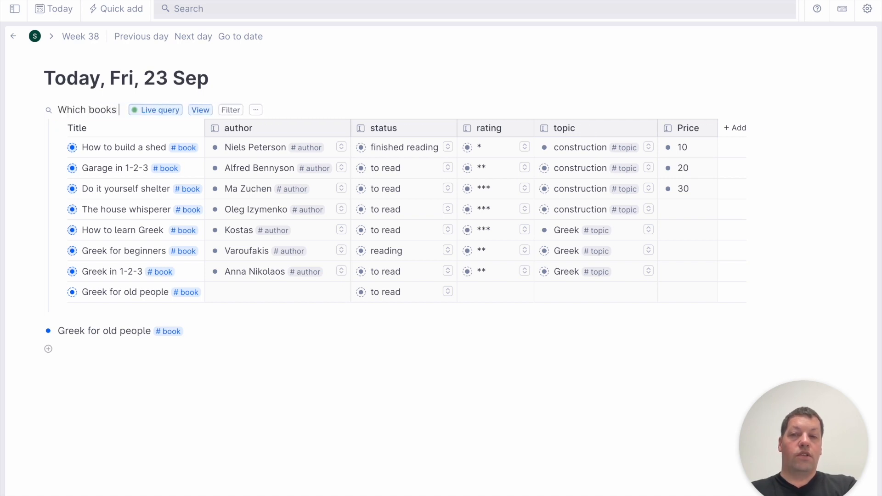
key(BackSpace)
key(BackSpace)
key(BackSpace)
key(BackSpace)
text(ring)
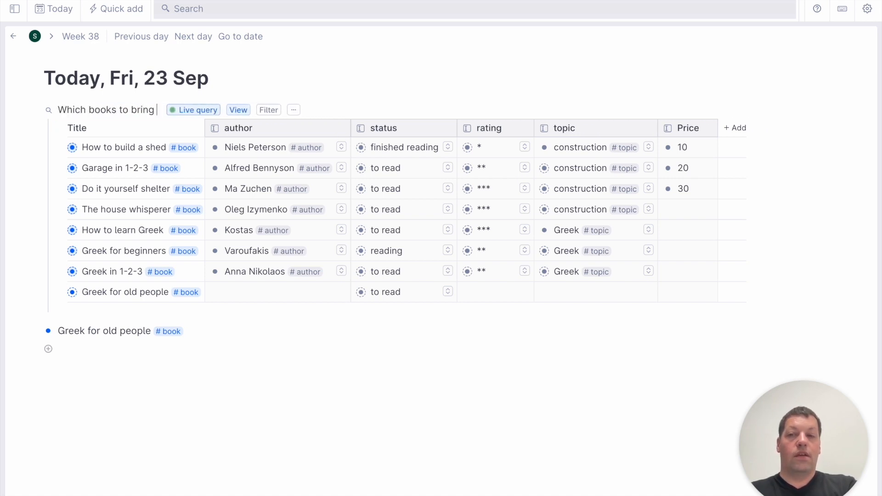
text( to Crete this summer)
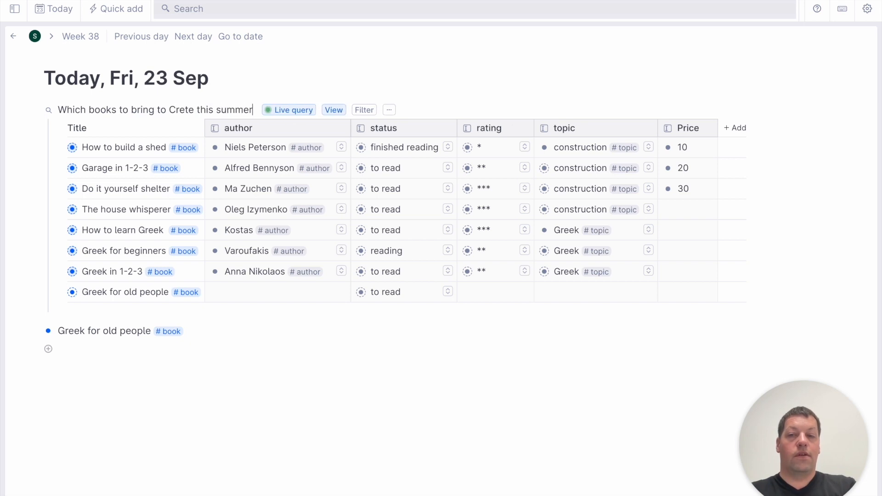
Add a contextual column with the Checkbox datatype to the table and name it "To bring".
click(735, 130)
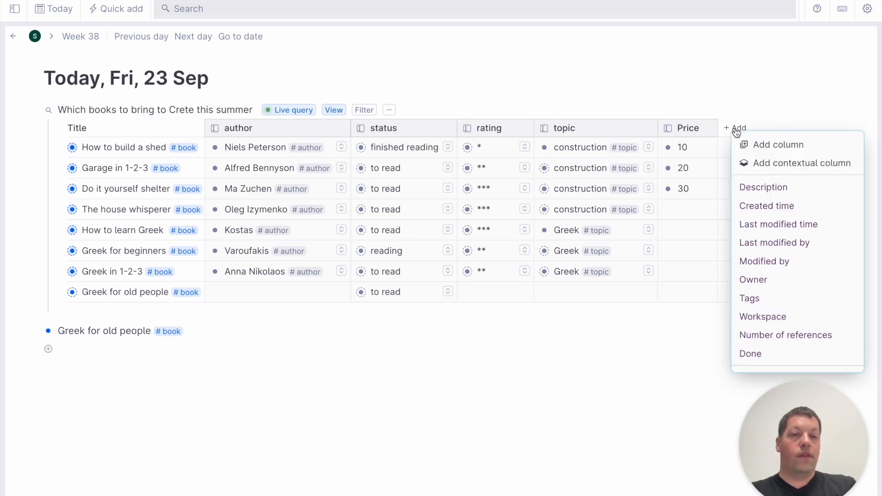
click(763, 164)
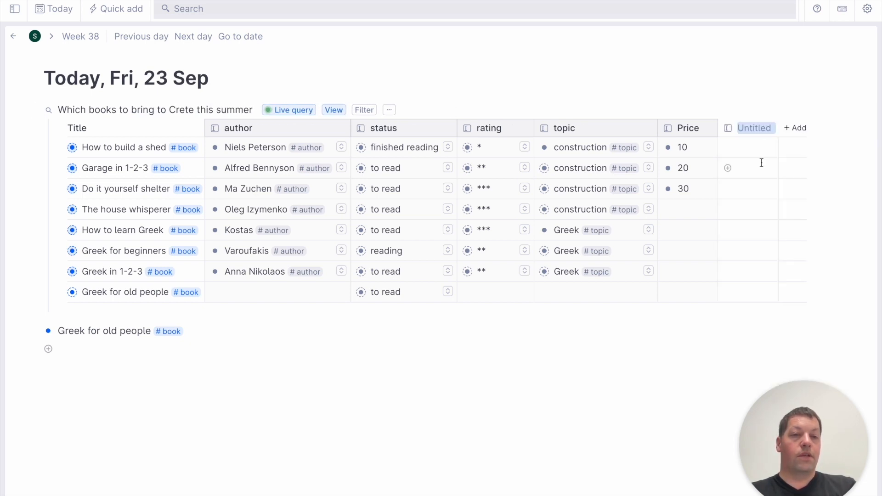
click(730, 129)
mouse_move(738, 139)
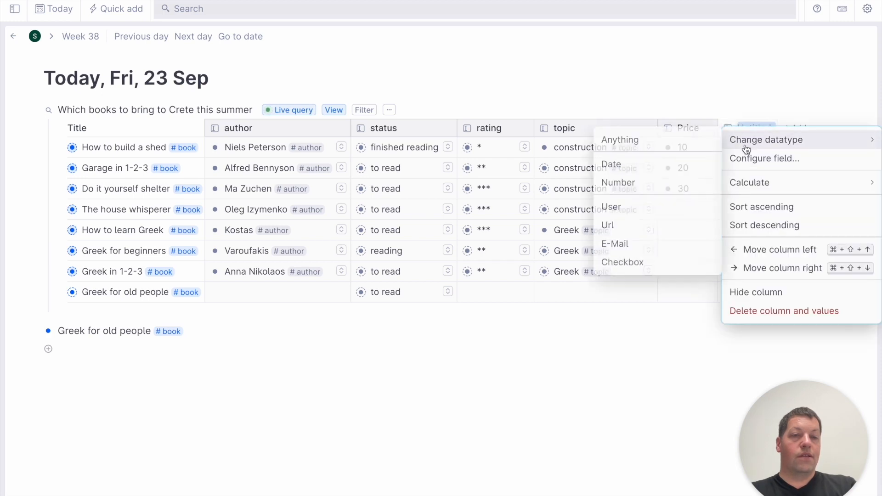
click(680, 262)
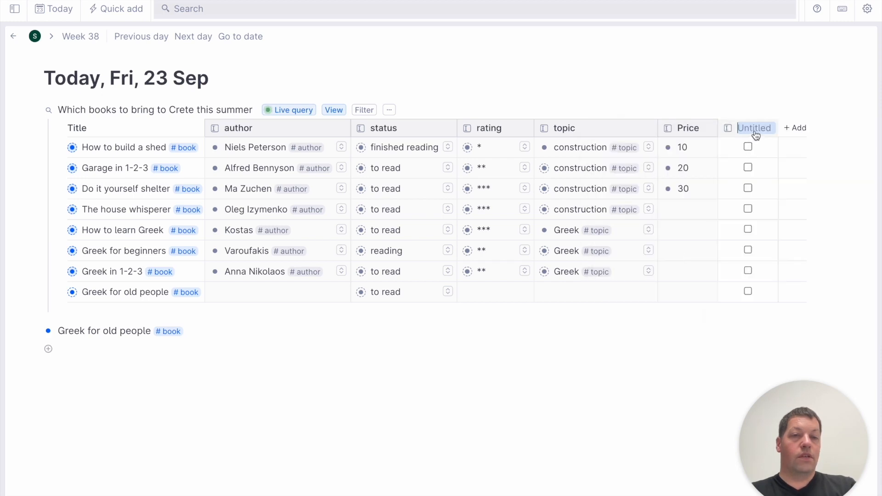
text(To bring)
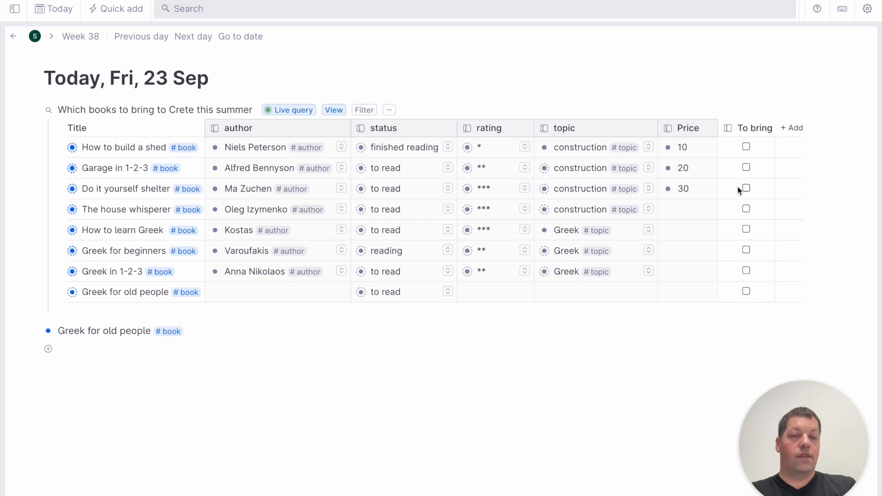
Mark the four Greek books and "Garage in 1-2-3" as To bring in the Crete table.
click(746, 229)
click(746, 249)
click(746, 270)
click(746, 293)
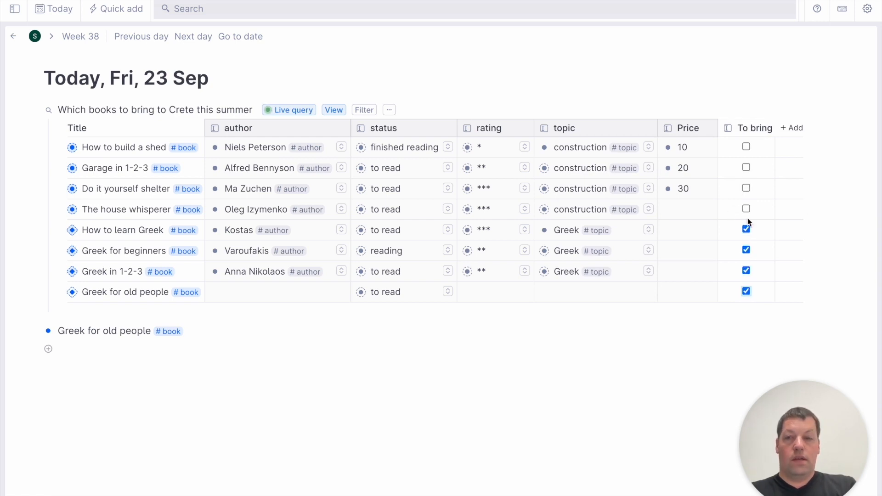
click(747, 168)
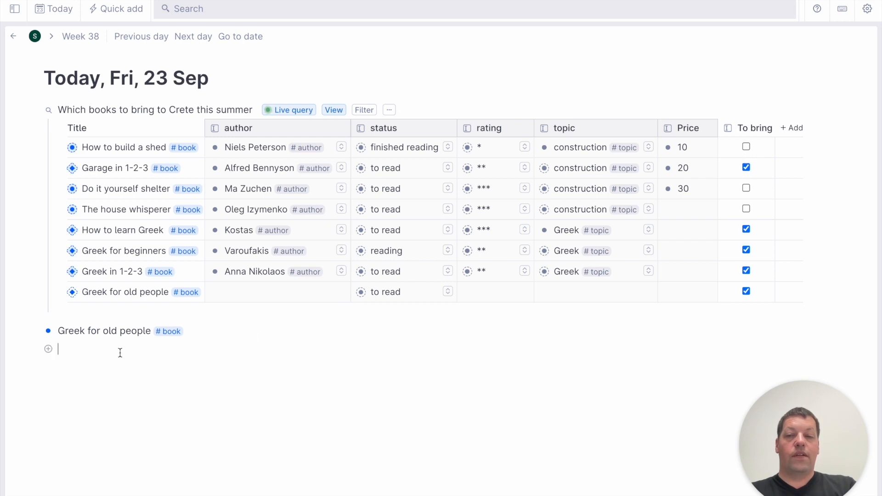
Create a second search node below "Greek for old people" that finds nodes tagged #book, and show it as a table.
key(ctrl+k)
text(f)
key(Return)
key(Return)
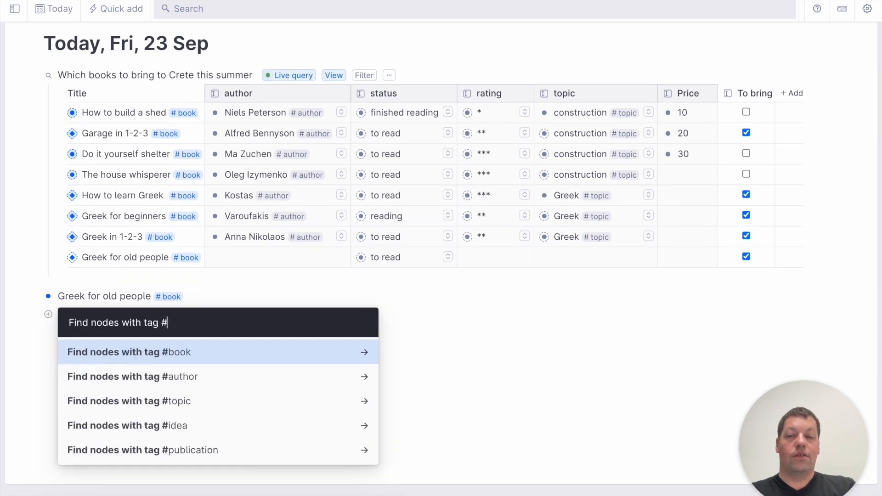
key(Return)
key(Return)
click(264, 349)
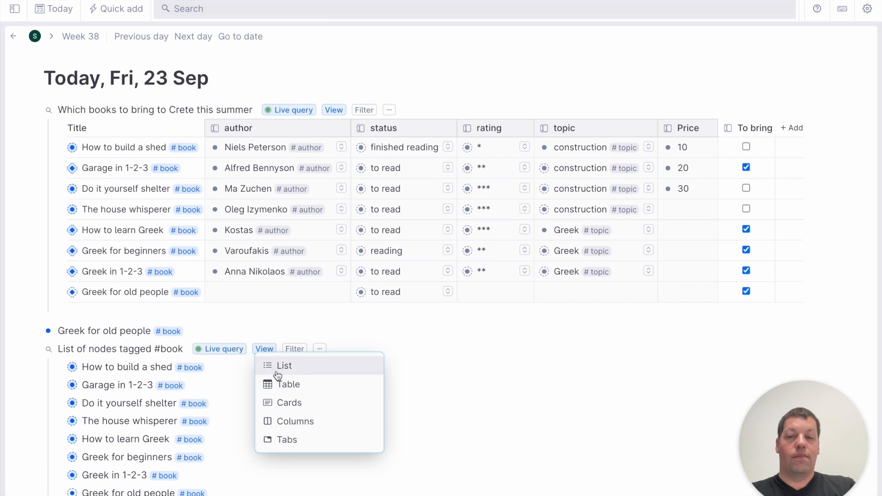
click(276, 380)
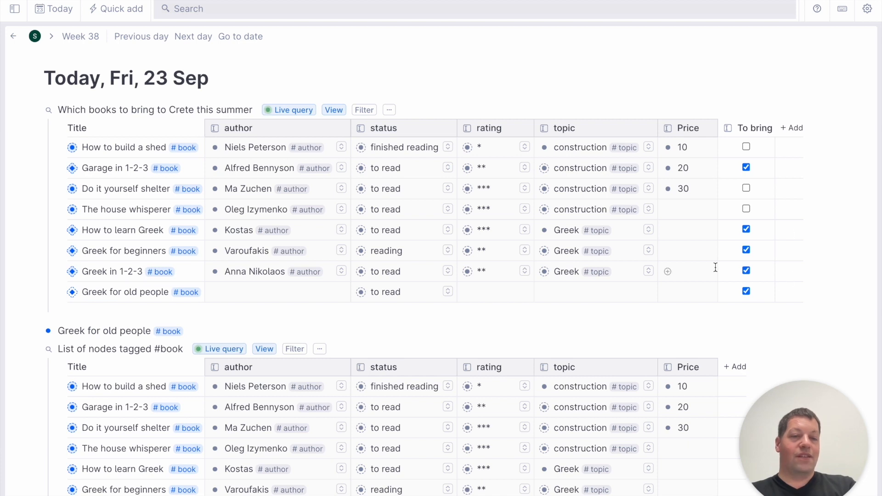
Open the "Which books to bring to Crete this summer" node and filter its table to the topic Greek.
click(48, 111)
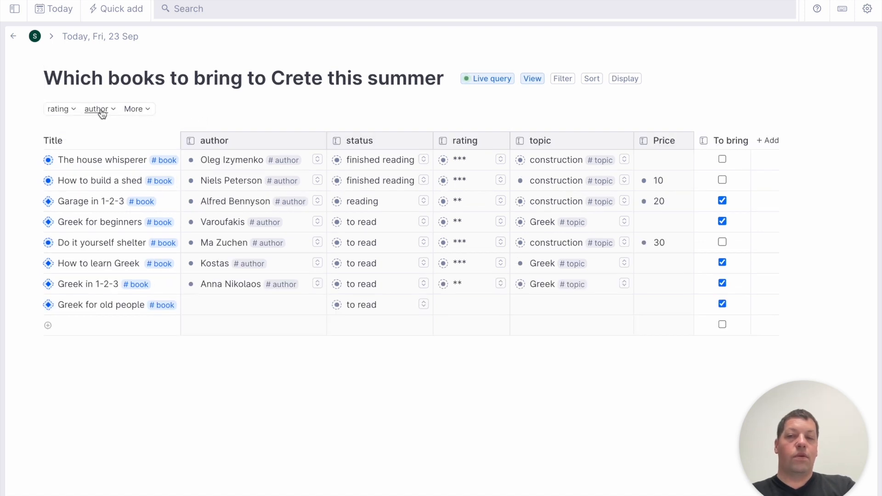
click(136, 109)
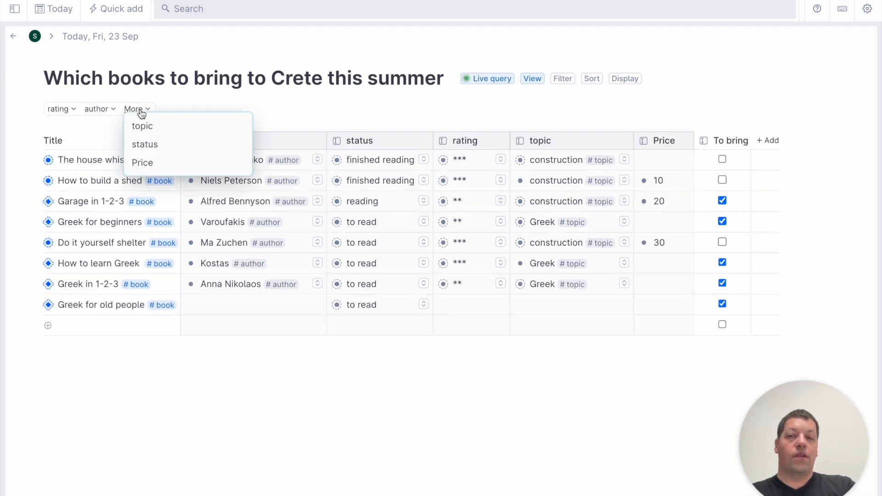
click(176, 130)
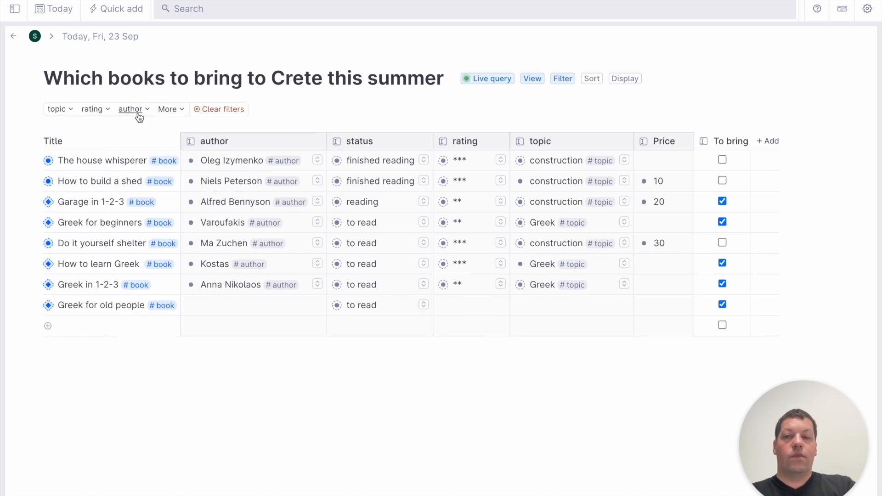
click(58, 109)
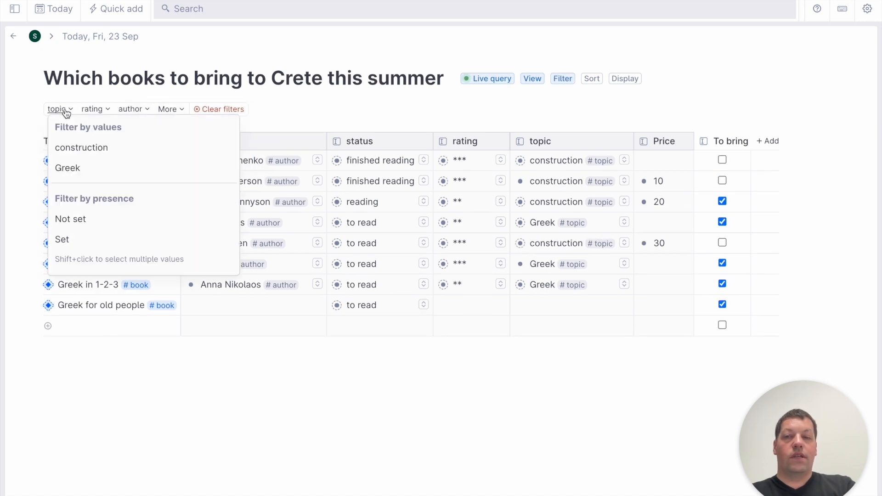
click(97, 177)
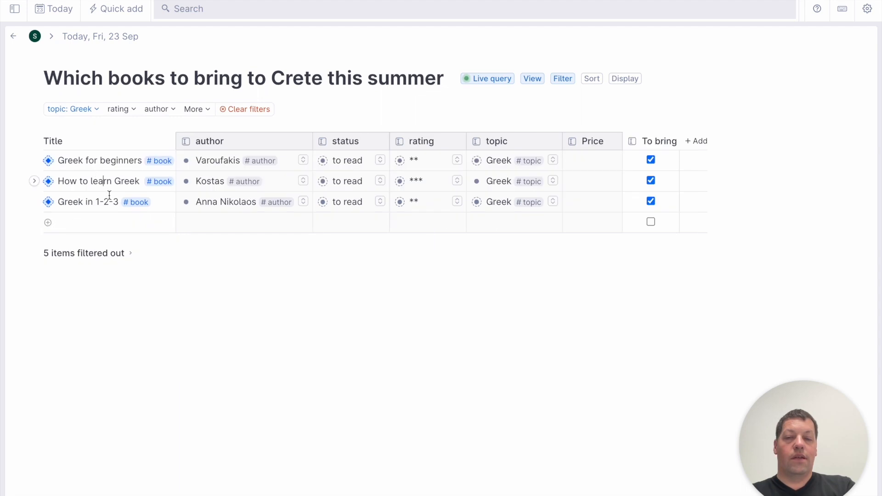
Expand the filtered-out items and set the topic of "Greek for old people" to Greek.
click(102, 257)
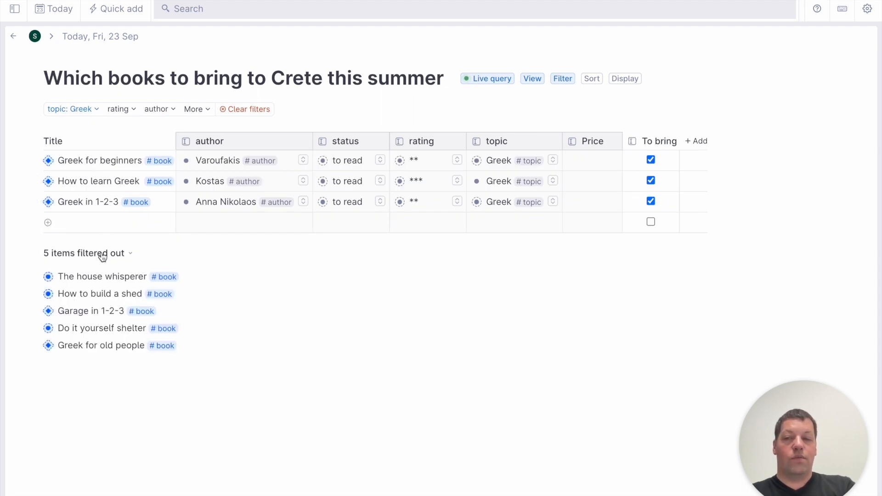
mouse_move(57, 351)
click(34, 349)
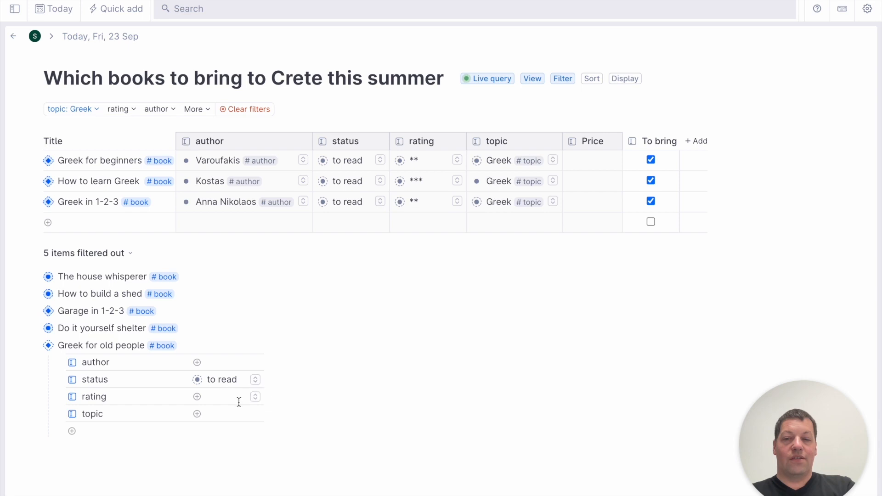
click(220, 415)
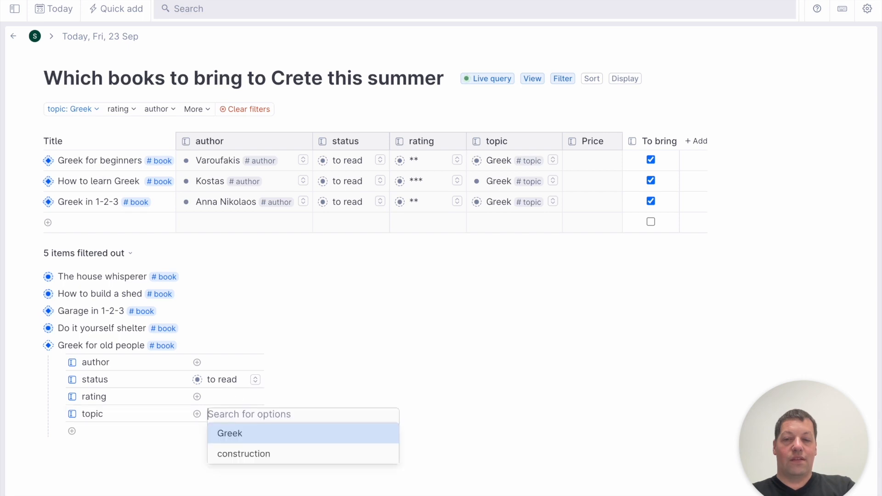
click(235, 433)
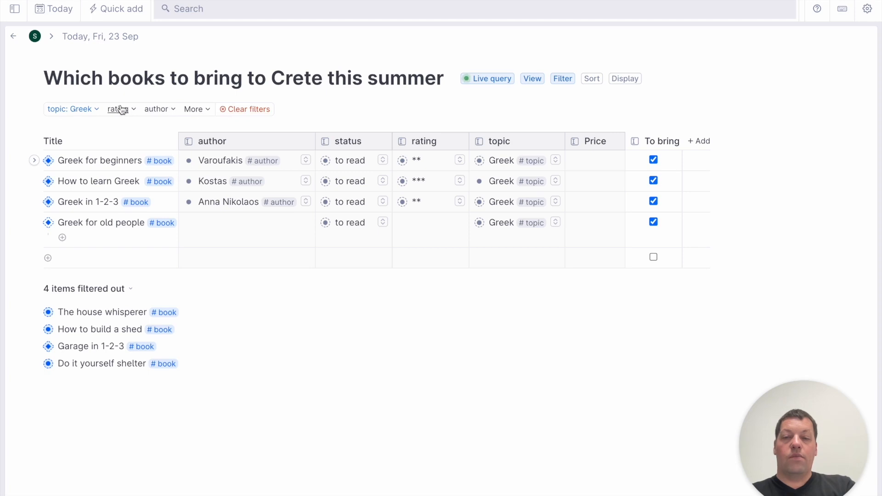
Clear the table's filters and switch the search node to the Cards view.
click(249, 110)
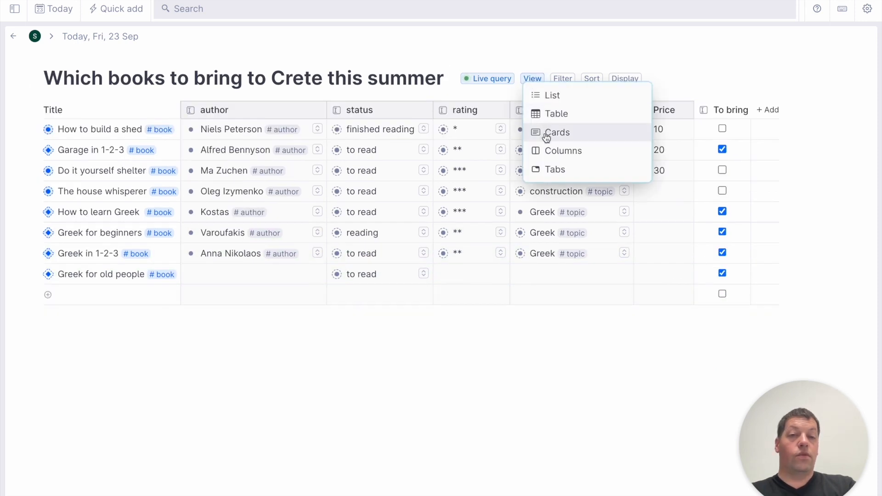
click(546, 133)
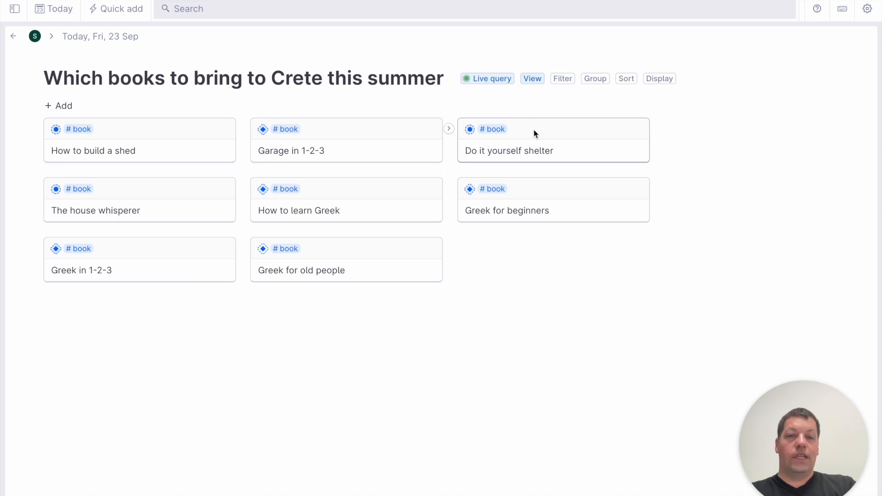
Group the cards by status, moving "Garage in 1-2-3" to reading, "Greek for beginners" to to read and "The house whisperer" to finished reading.
click(595, 80)
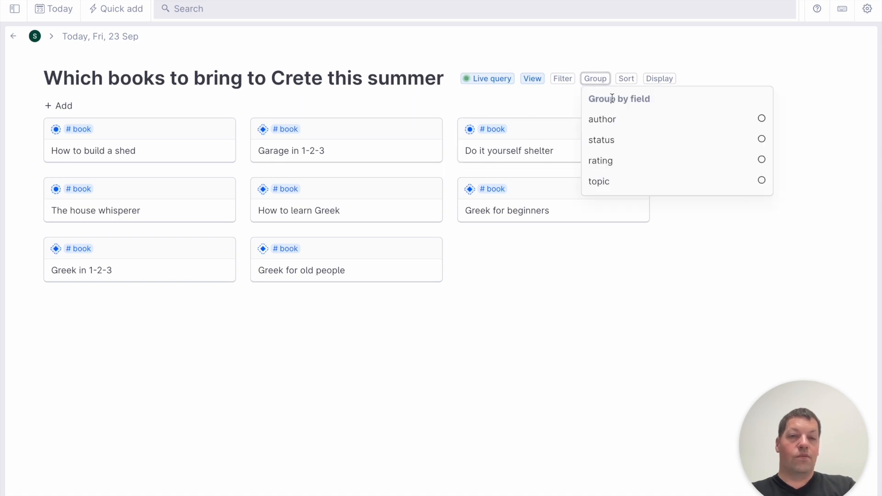
click(626, 142)
click(470, 243)
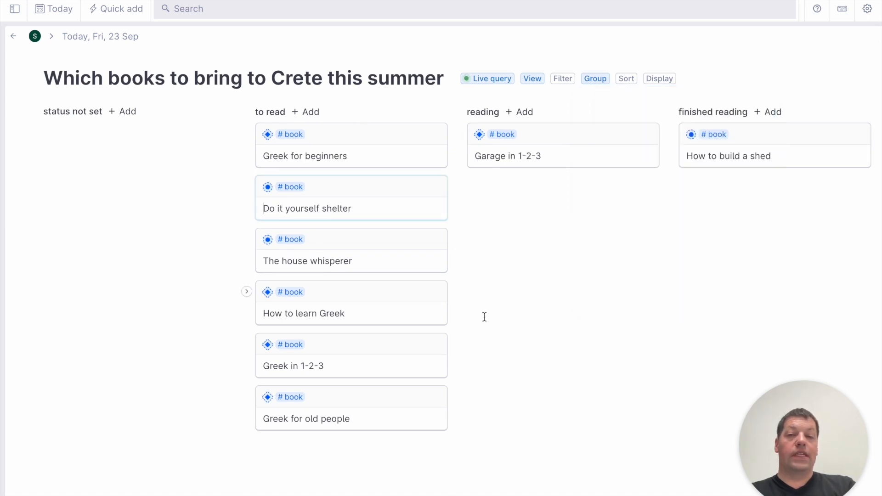
drag(386, 240, 587, 240)
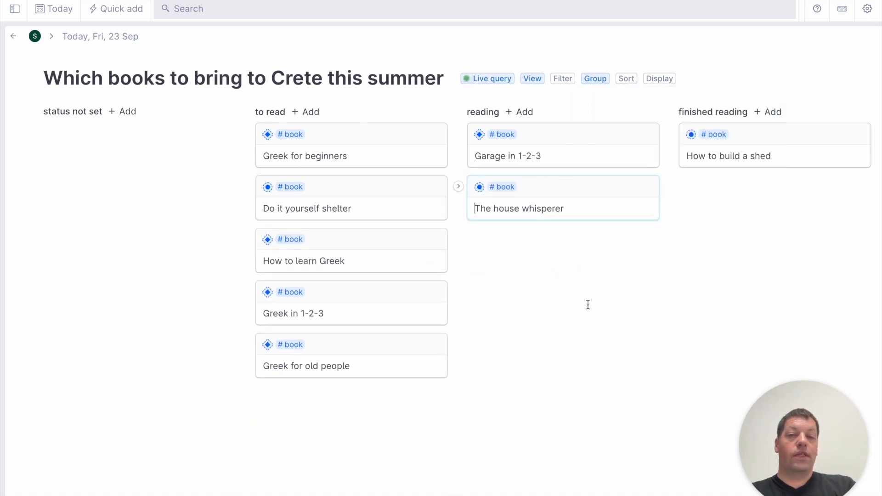
drag(575, 186, 795, 203)
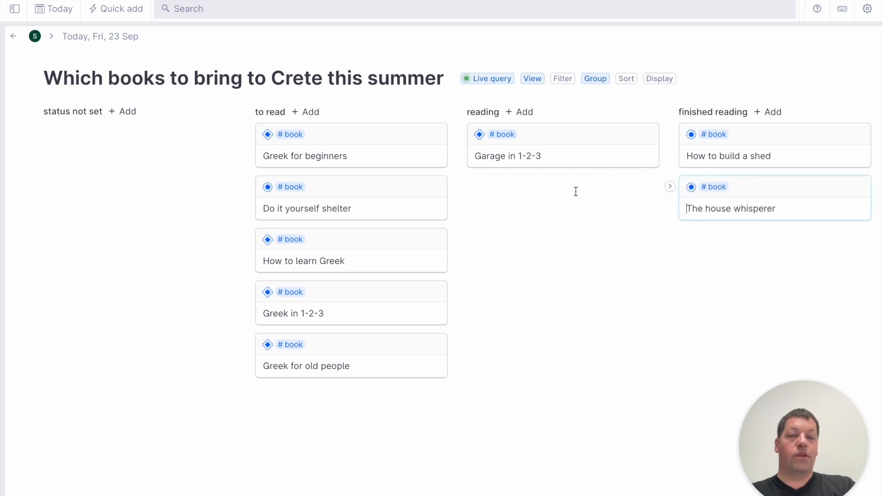
Group the cards by rating and move "How to build a shed" to the *** column.
click(595, 79)
click(611, 164)
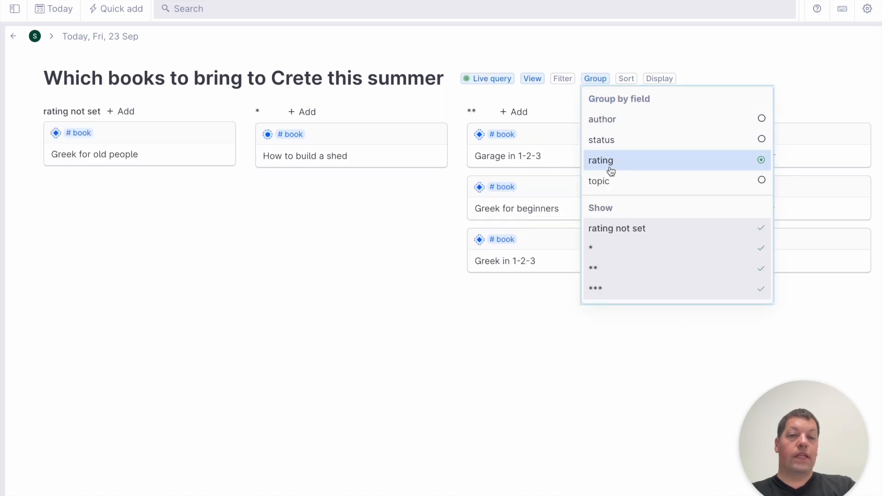
click(404, 256)
drag(369, 144, 772, 195)
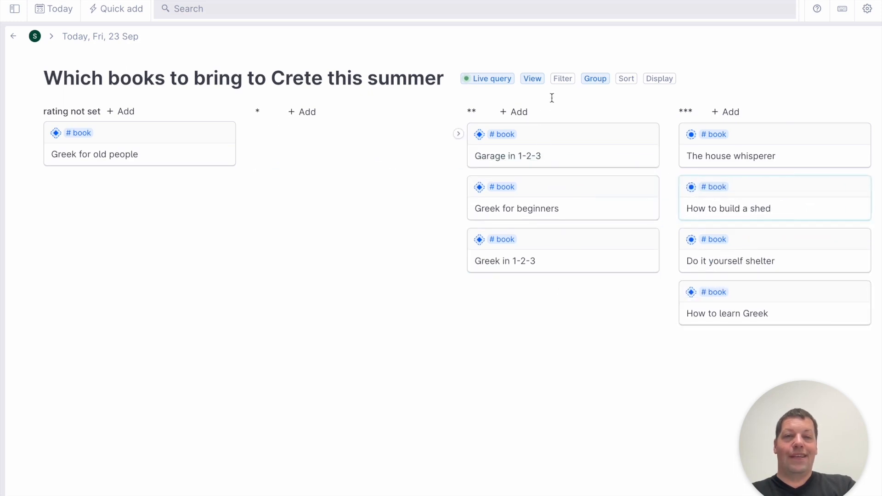
Display the author and status fields for the books and switch the search node to the List view.
click(660, 80)
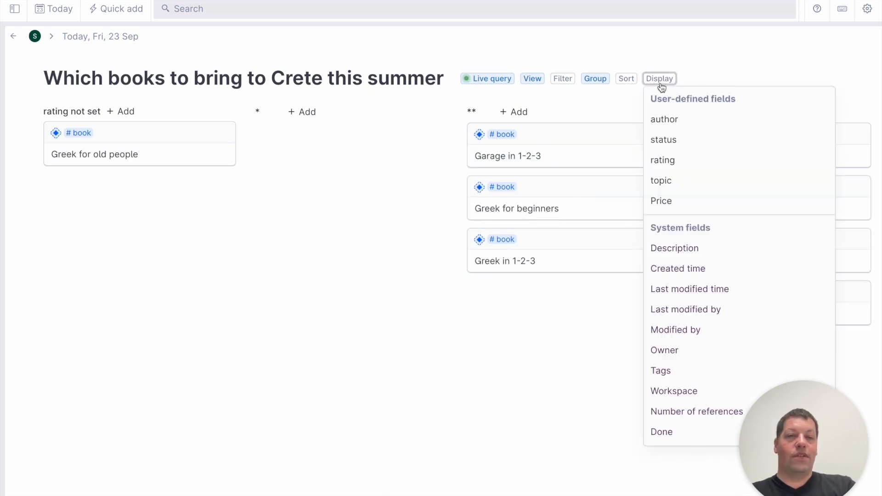
click(677, 122)
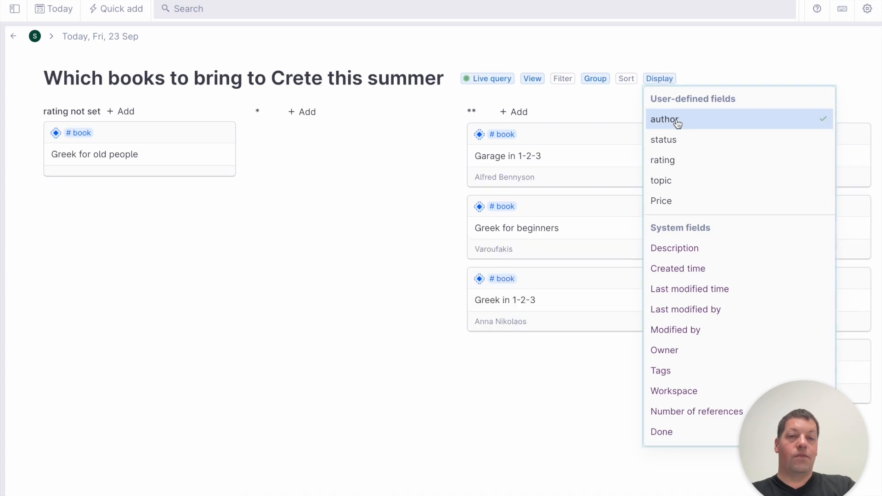
click(714, 148)
click(572, 218)
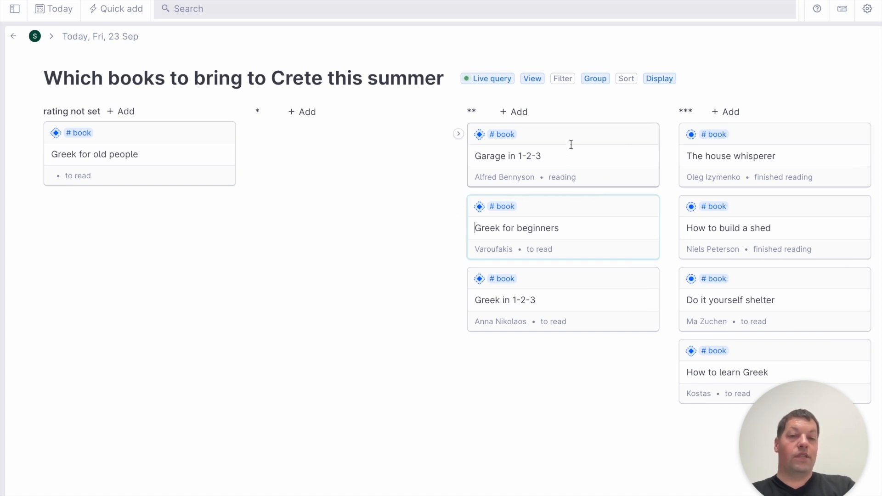
click(531, 79)
click(543, 96)
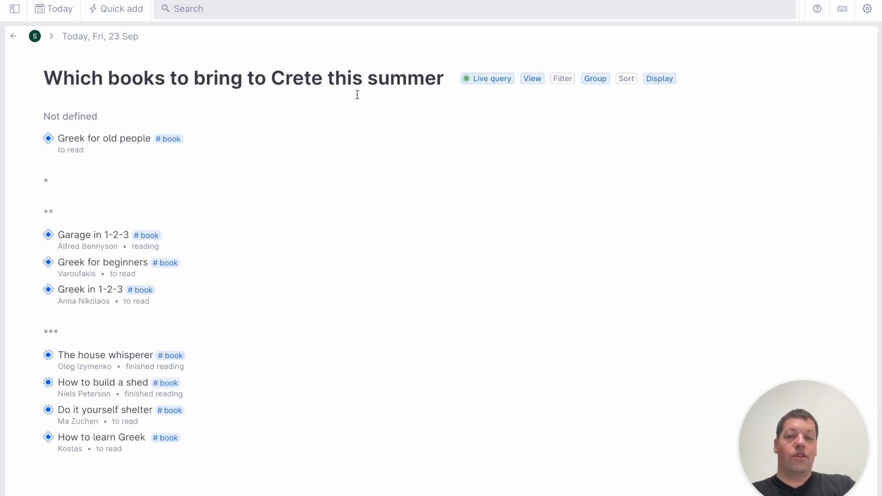